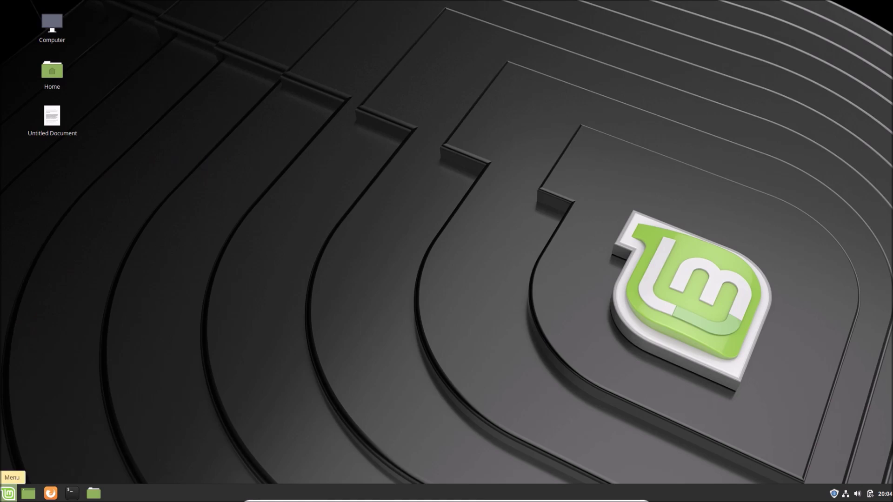
Open the Untitled Document from the desktop in the text editor, then close it
{"action": "left_click", "coordinate": [8, 493]}
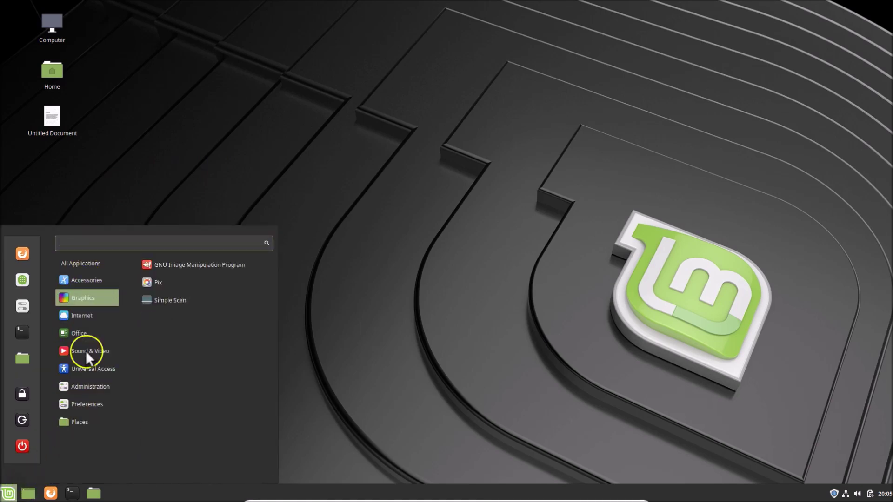
{"action": "left_click", "coordinate": [93, 146]}
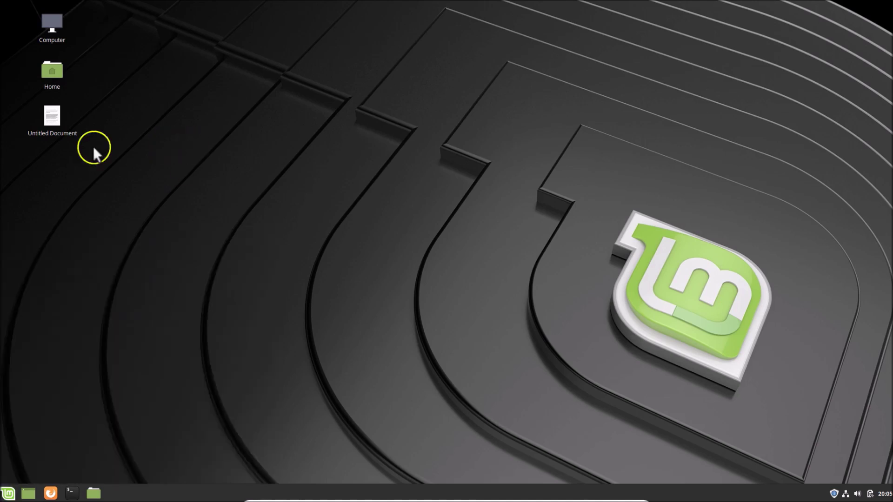
{"action": "double_click", "coordinate": [57, 116]}
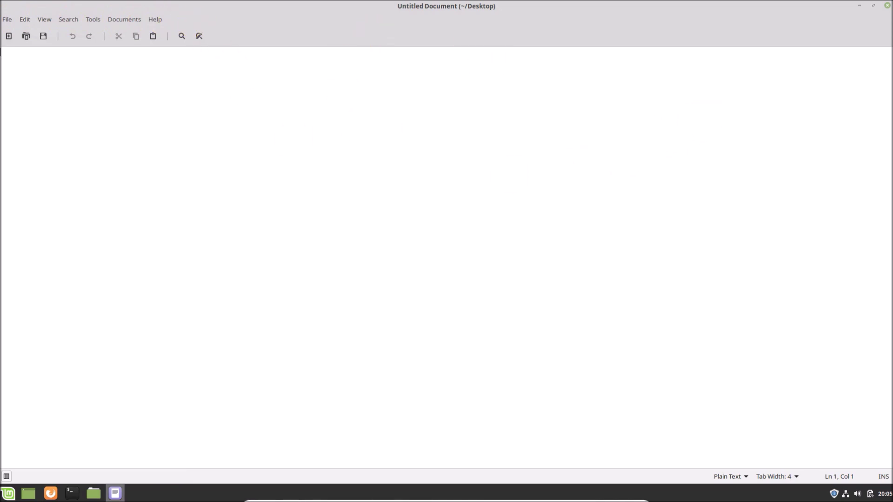
{"action": "left_click", "coordinate": [887, 5]}
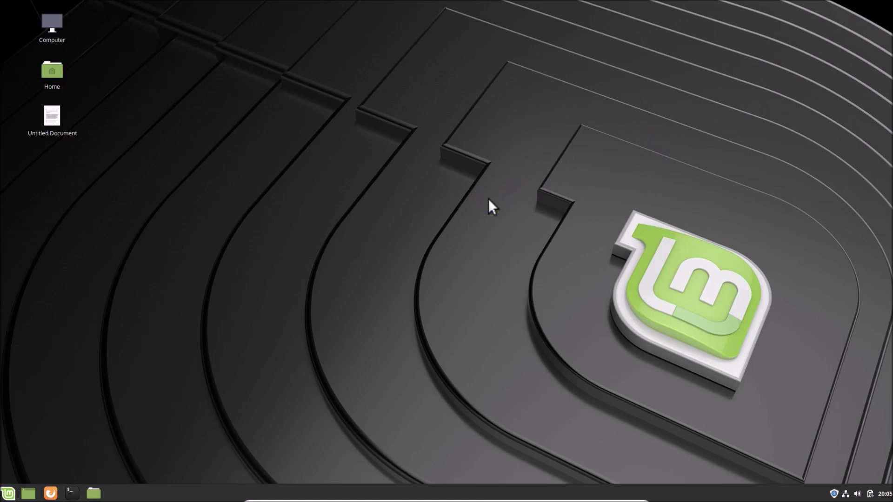
Search the menu for 'system settings' and launch System Settings
{"action": "left_click", "coordinate": [8, 494]}
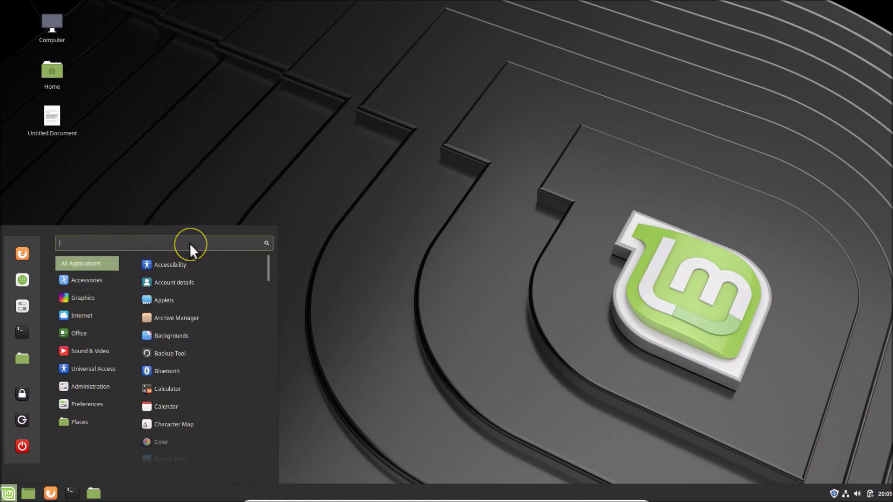
{"action": "type", "text": "system"}
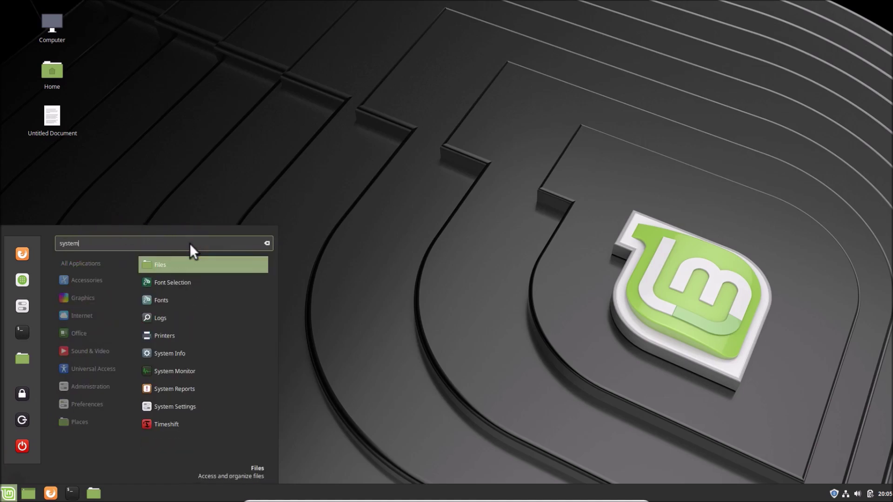
{"action": "type", "text": " settings"}
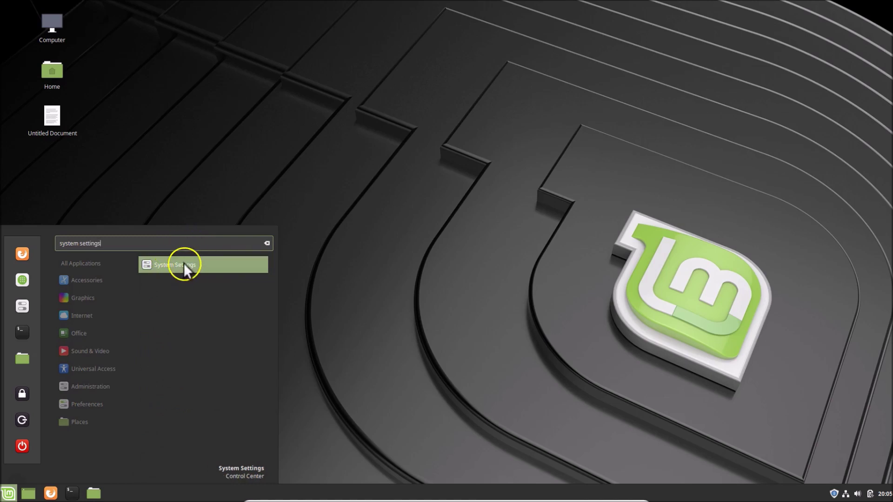
{"action": "left_click", "coordinate": [194, 263]}
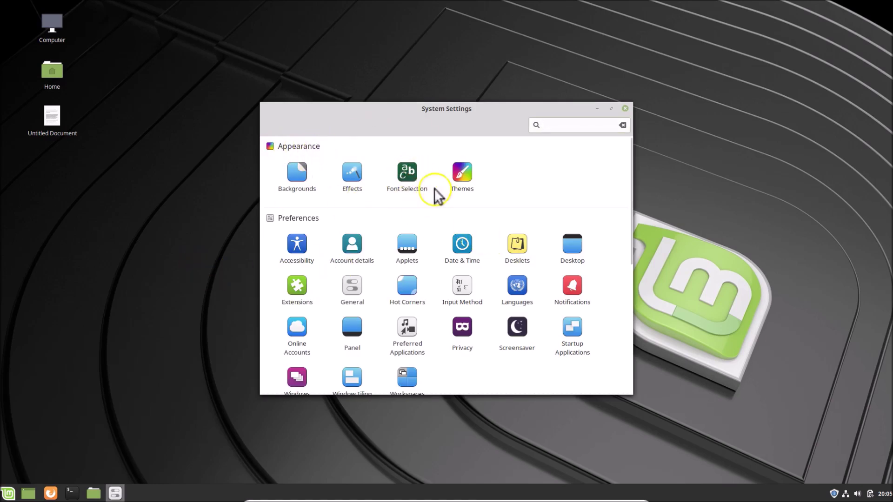
Go to the Font Selection page under Appearance, showing text scaling 1.0
{"action": "left_click", "coordinate": [410, 182]}
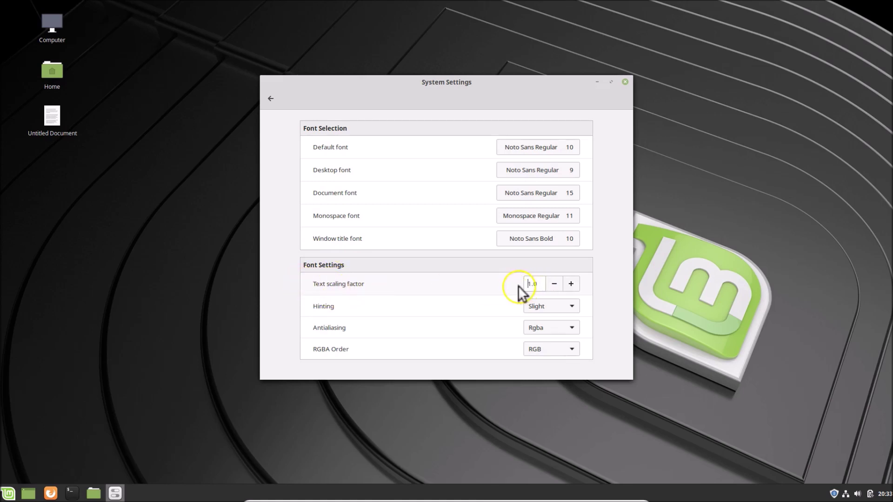
{"action": "left_click", "coordinate": [8, 493]}
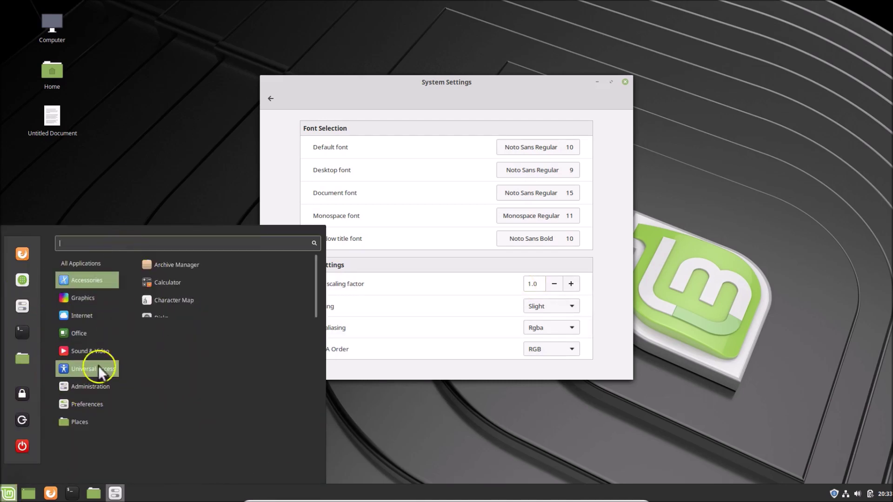
{"action": "left_click", "coordinate": [354, 87]}
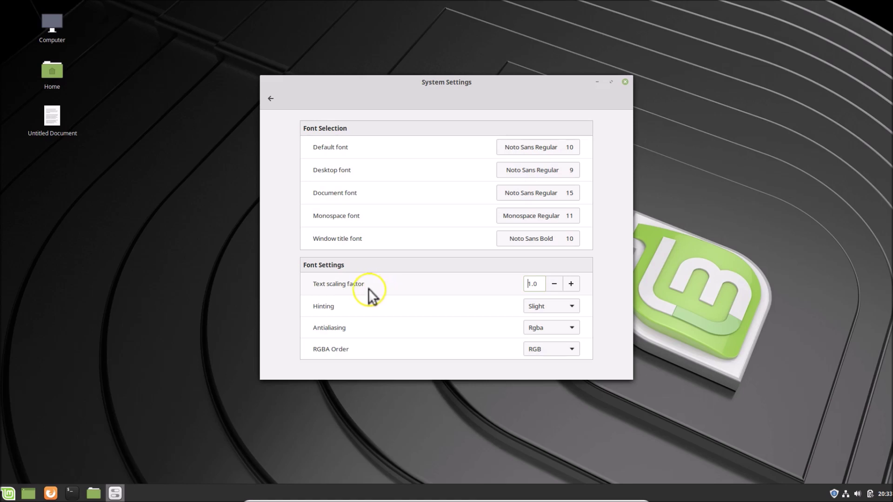
Increase the text scaling factor from 1.0 to 1.3
{"action": "left_click", "coordinate": [571, 284]}
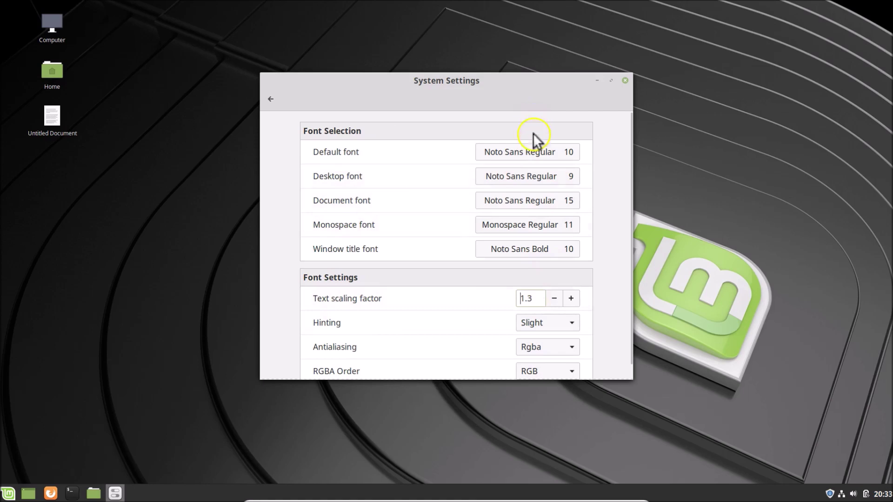
{"action": "left_click", "coordinate": [7, 493]}
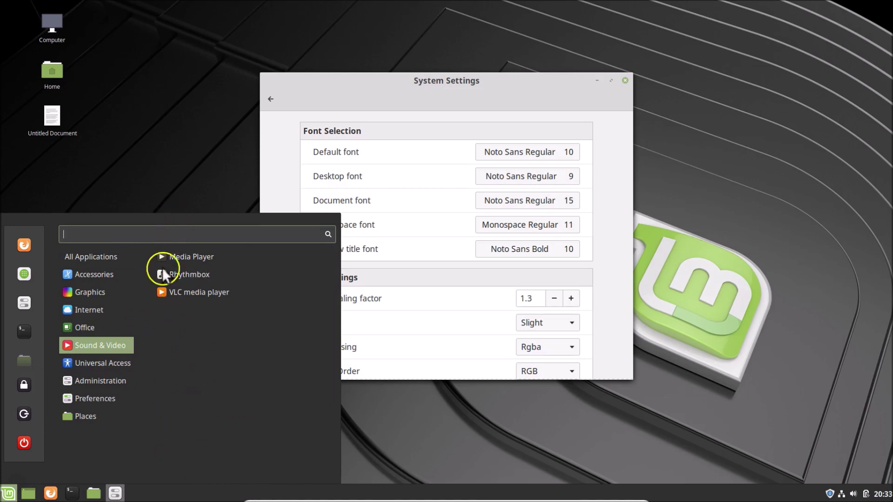
{"action": "left_click", "coordinate": [160, 160]}
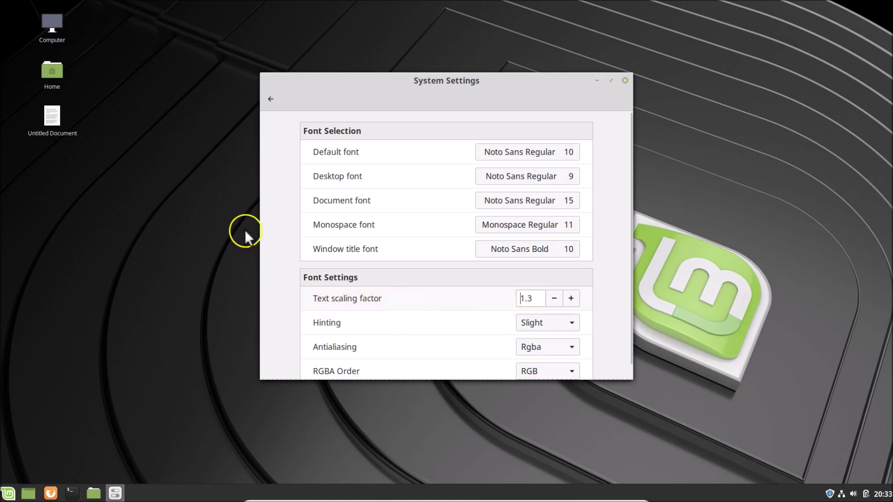
{"action": "double_click", "coordinate": [53, 119]}
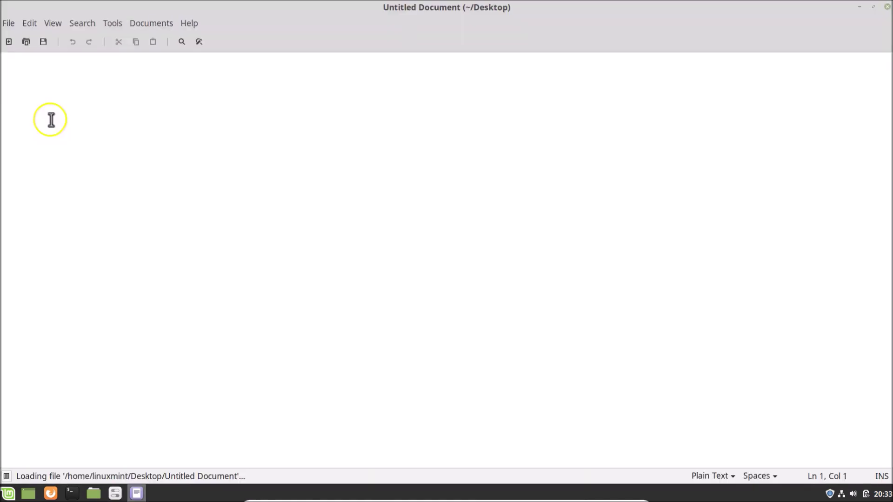
{"action": "left_click", "coordinate": [9, 23]}
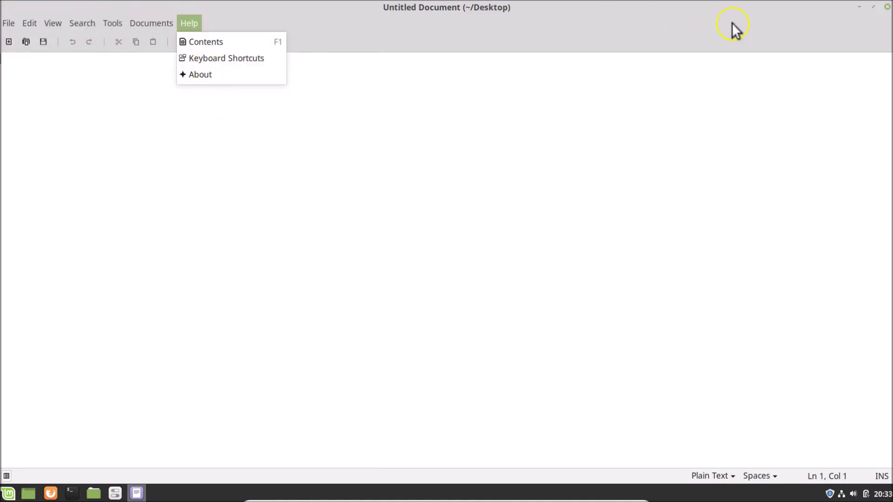
{"action": "left_click", "coordinate": [887, 13]}
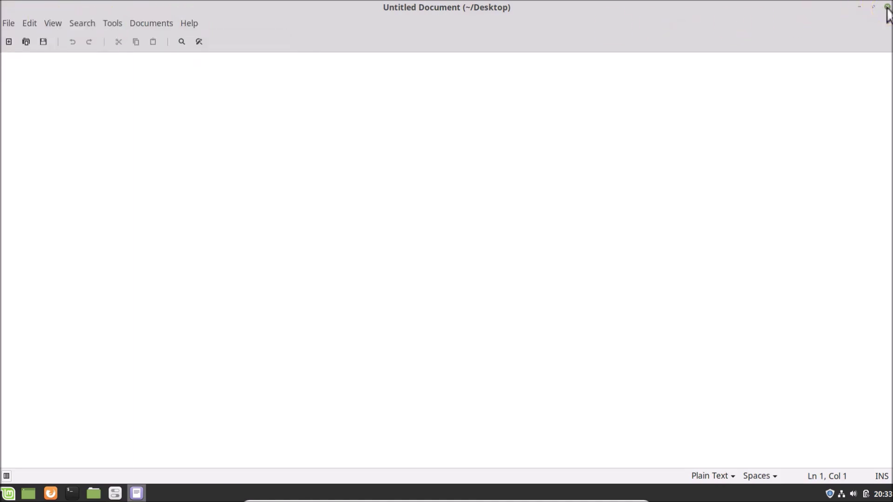
{"action": "left_click", "coordinate": [887, 8]}
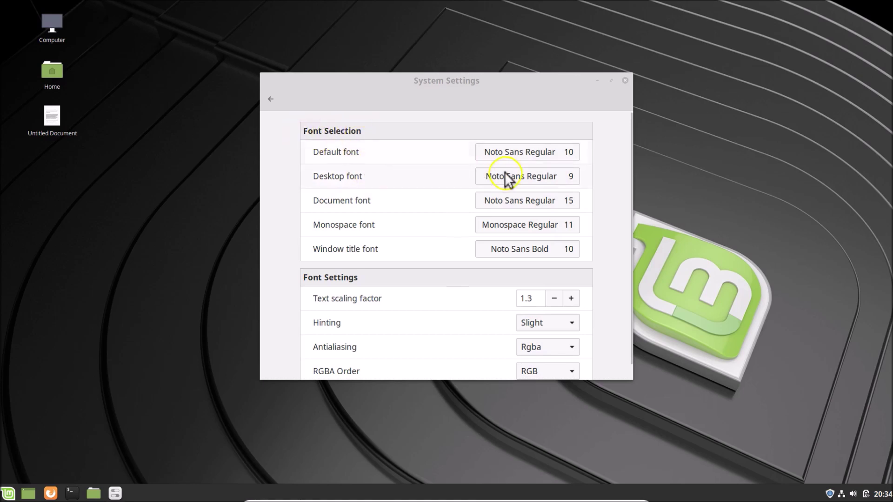
Bring up the Pick a Font dialog for the Desktop font, currently Noto Sans Regular 9
{"action": "left_click", "coordinate": [560, 178]}
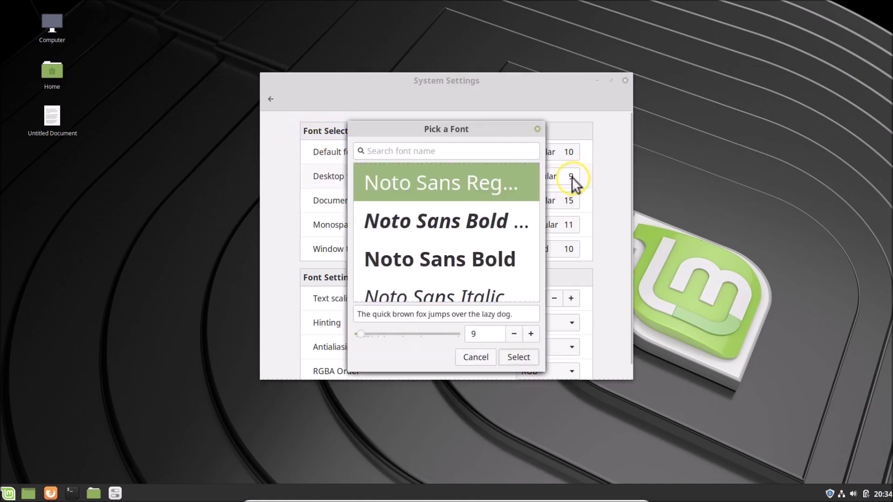
Raise the desktop font size to 14 and apply Noto Sans Regular 14
{"action": "left_click", "coordinate": [531, 335]}
{"action": "left_click", "coordinate": [531, 335]}
{"action": "left_click", "coordinate": [531, 336]}
{"action": "left_click", "coordinate": [531, 336]}
{"action": "left_click", "coordinate": [491, 338]}
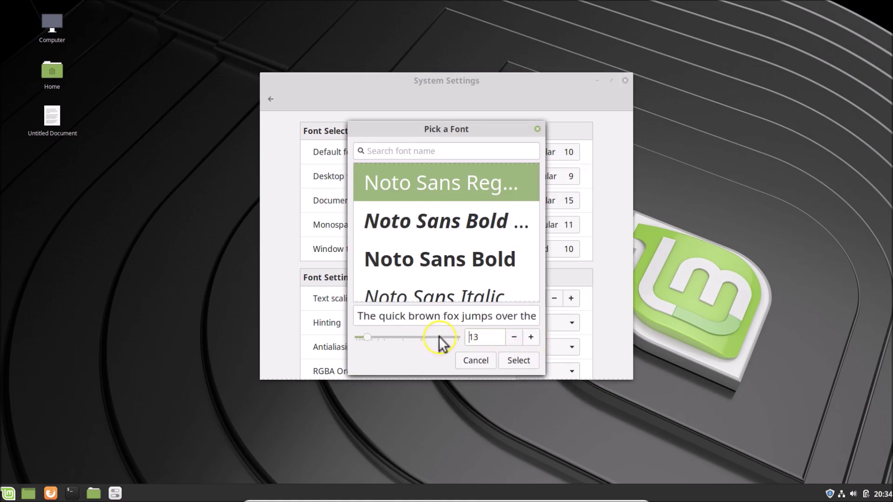
{"action": "left_click", "coordinate": [530, 337]}
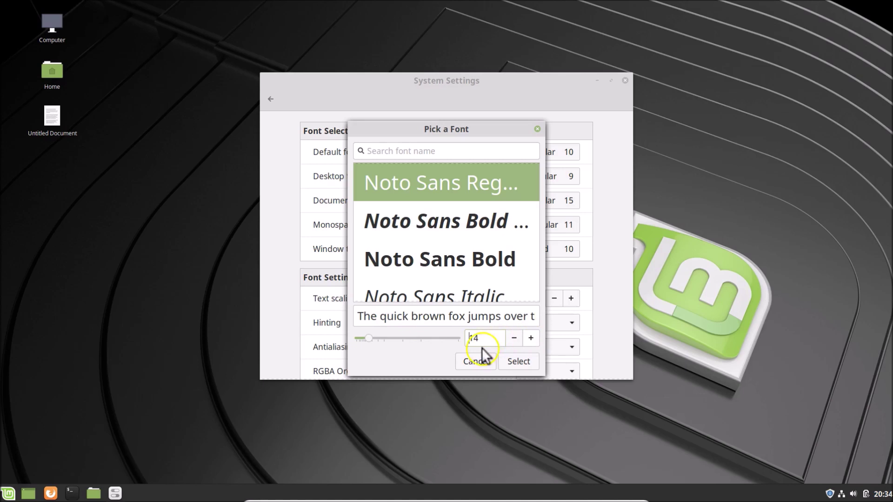
{"action": "left_click", "coordinate": [517, 361]}
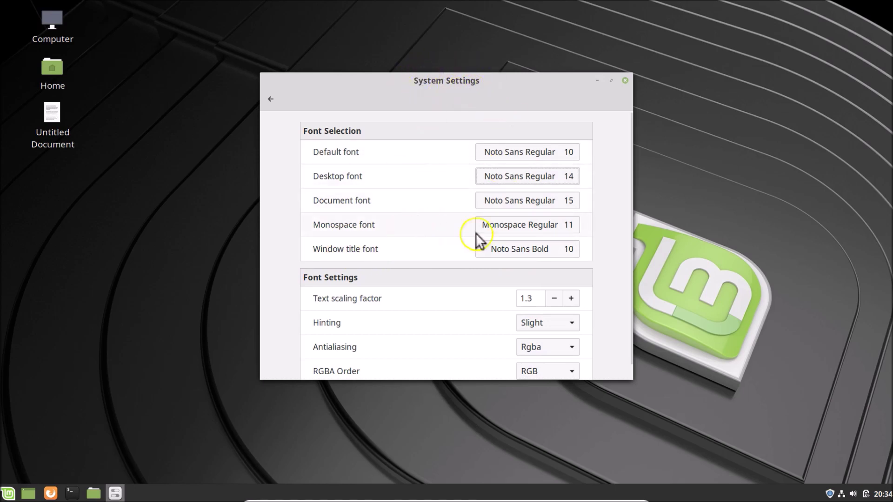
{"action": "left_click", "coordinate": [542, 249]}
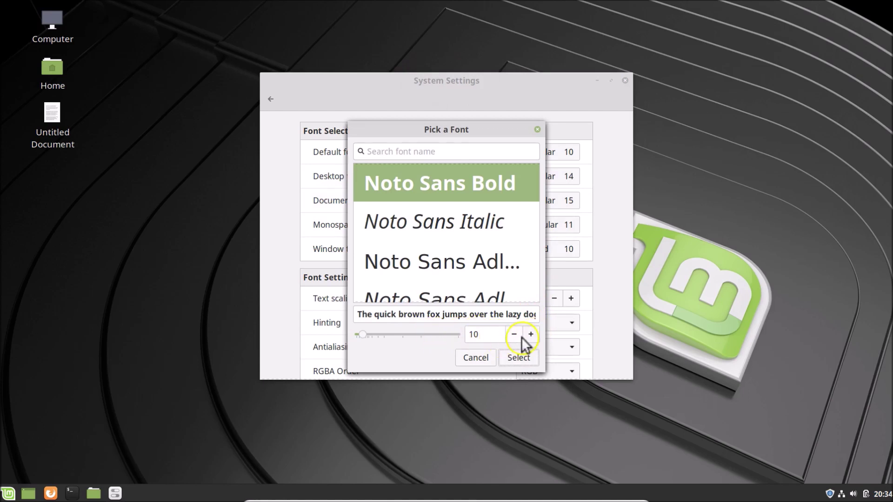
Adjust the window title font size to 13 and apply Noto Sans Bold 13
{"action": "left_click", "coordinate": [530, 334]}
{"action": "left_click", "coordinate": [531, 334]}
{"action": "left_click", "coordinate": [530, 334]}
{"action": "left_click", "coordinate": [531, 336]}
{"action": "left_click", "coordinate": [531, 336]}
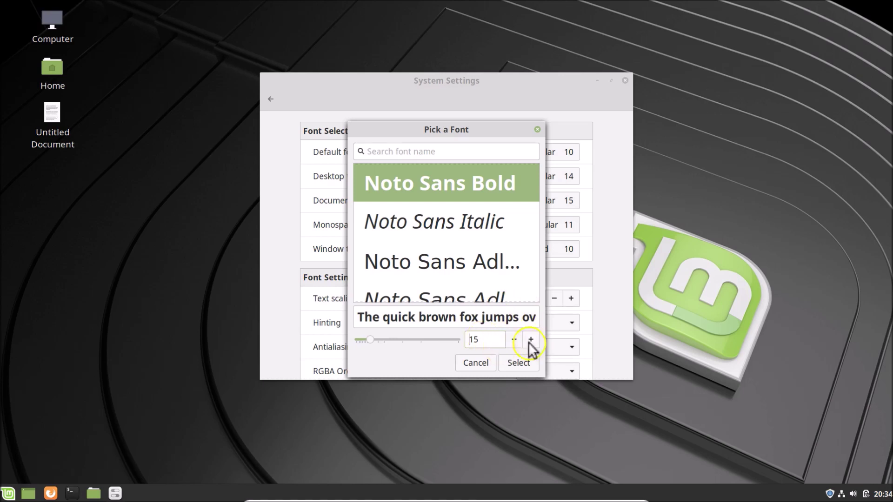
{"action": "left_click", "coordinate": [514, 337]}
{"action": "left_click", "coordinate": [514, 337]}
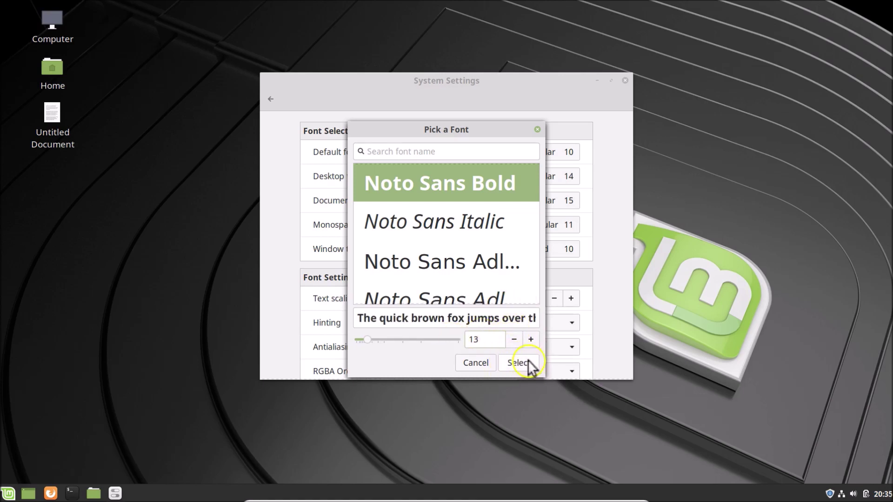
{"action": "left_click", "coordinate": [484, 339]}
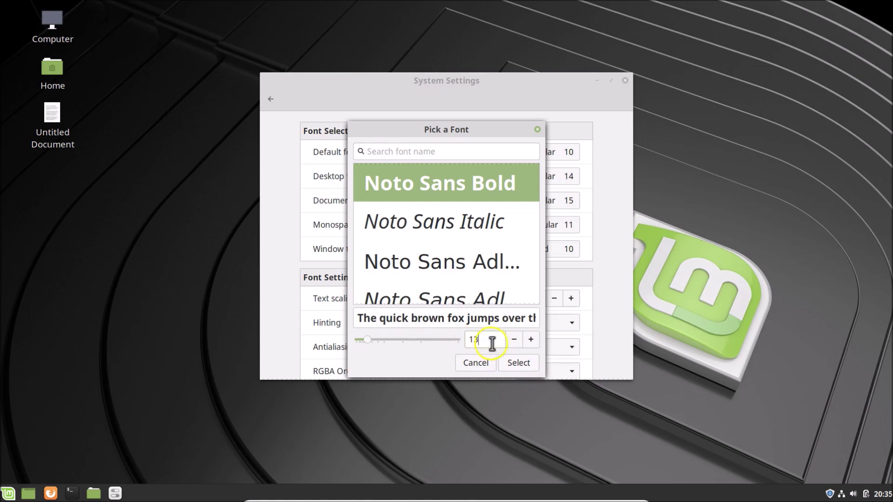
{"action": "left_click", "coordinate": [520, 366]}
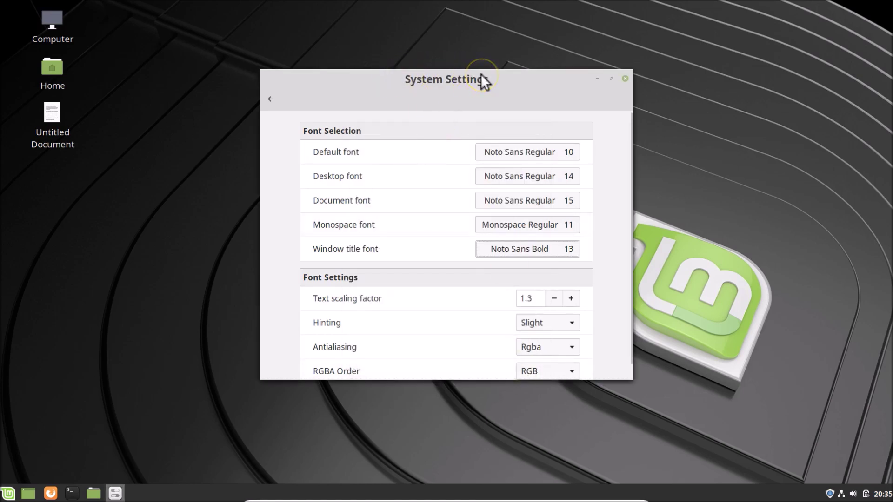
{"action": "left_click", "coordinate": [427, 101]}
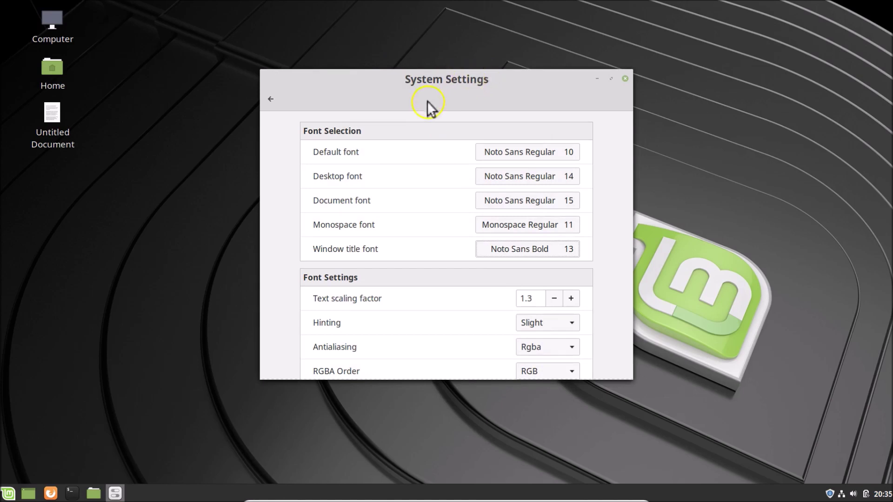